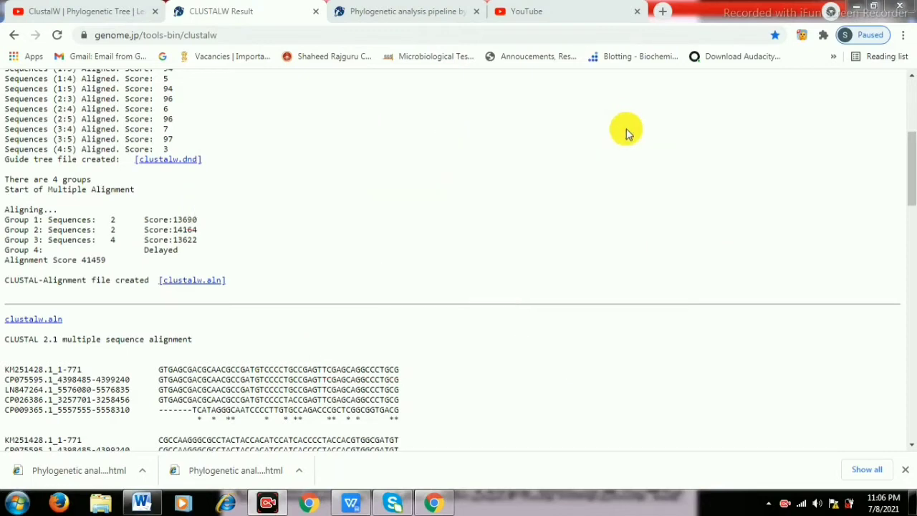
Scroll through the five-sequence alignment down to the clustalw.dnd guide tree and tree menu
left_click_drag(910, 190, 908, 130)
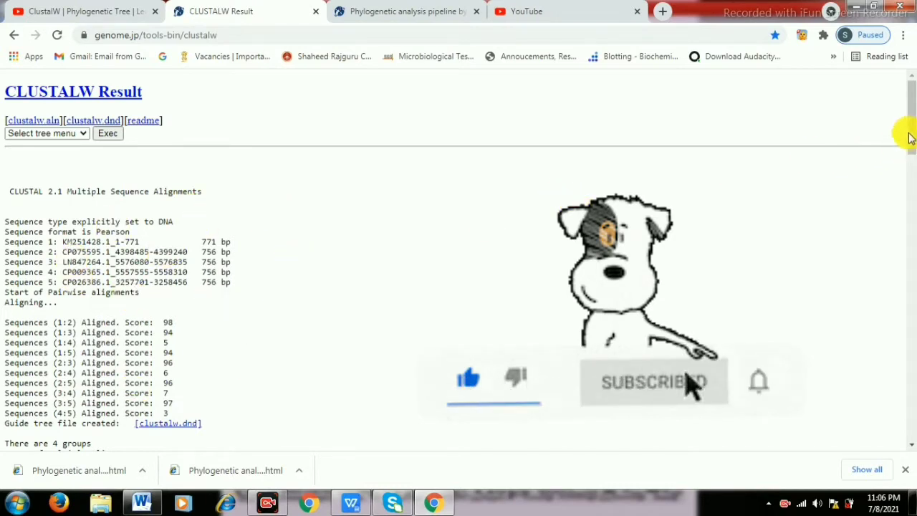
left_click_drag(908, 139, 904, 434)
Bring the tree-method dropdown beneath clustalw.dnd into view and expand its list of methods
scroll(479, 341, "up", 1)
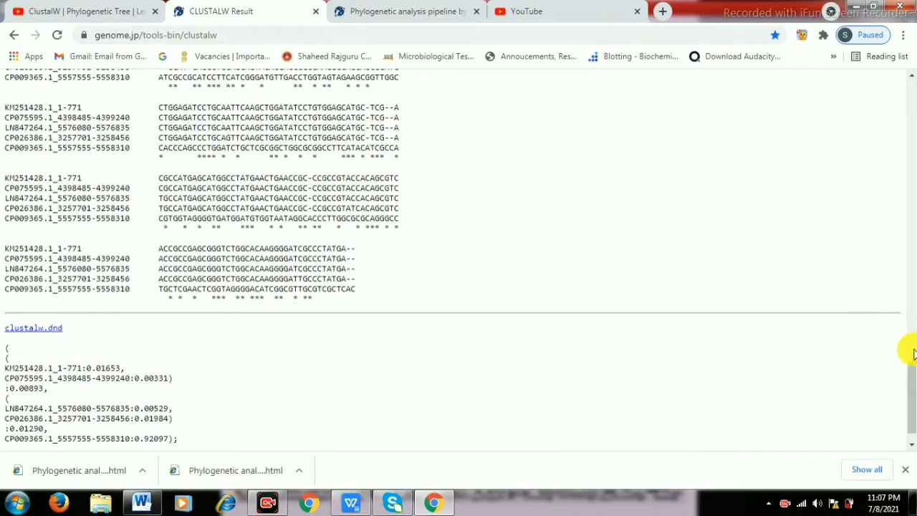
scroll(911, 422, "down", 1)
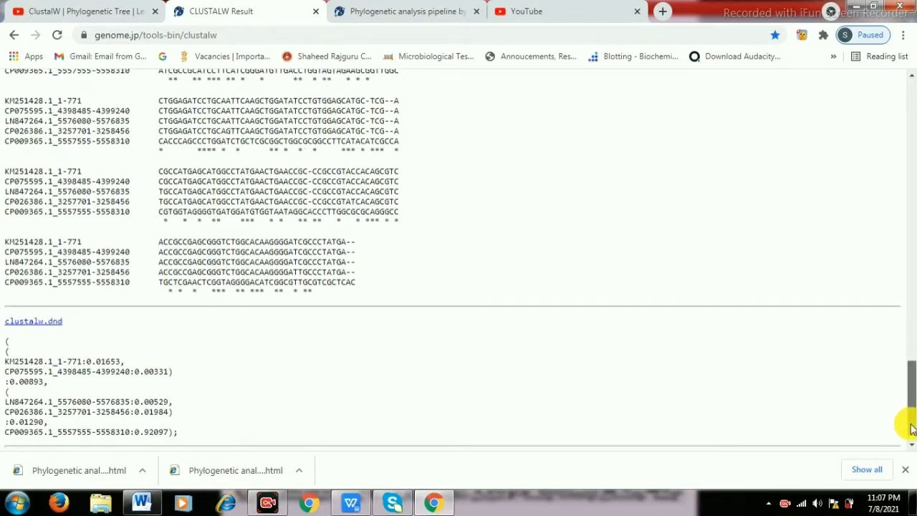
scroll(911, 427, "down", 1)
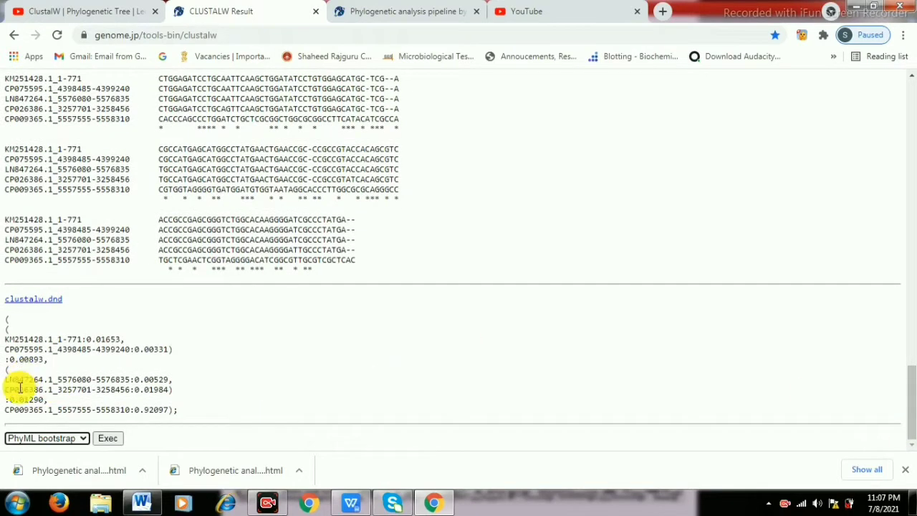
left_click(84, 439)
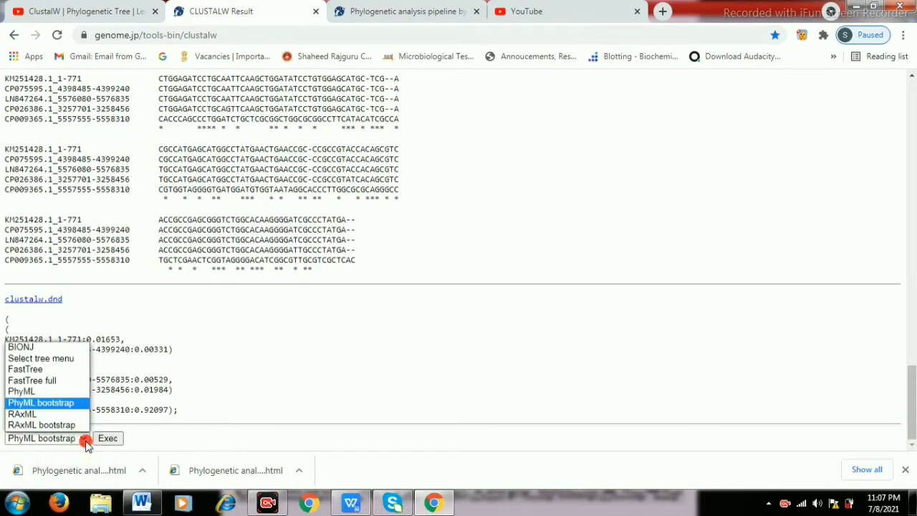
Choose PhyML bootstrap as the tree method and submit it with Exec, retrying once
left_click(77, 404)
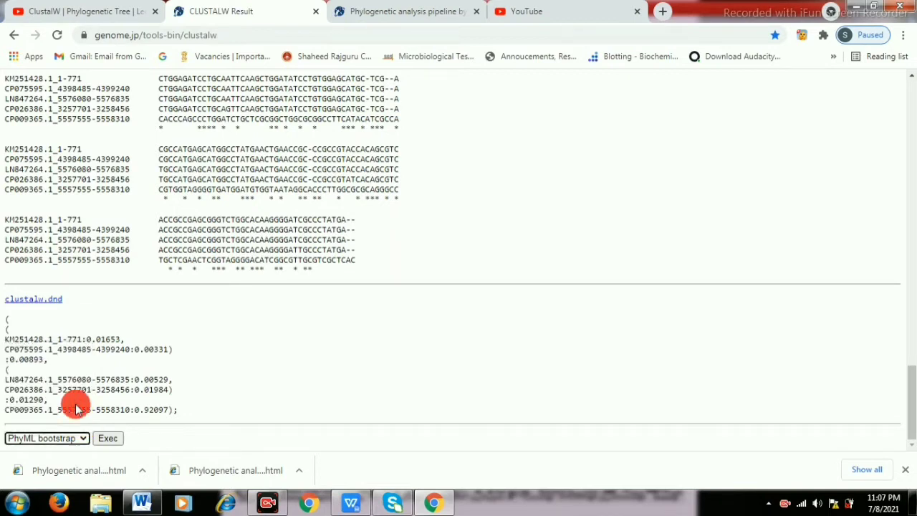
left_click(115, 440)
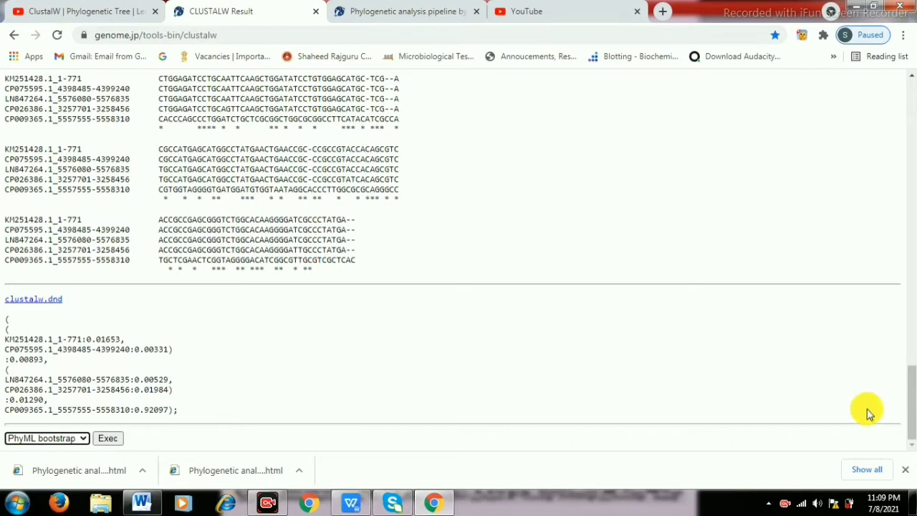
left_click(107, 438)
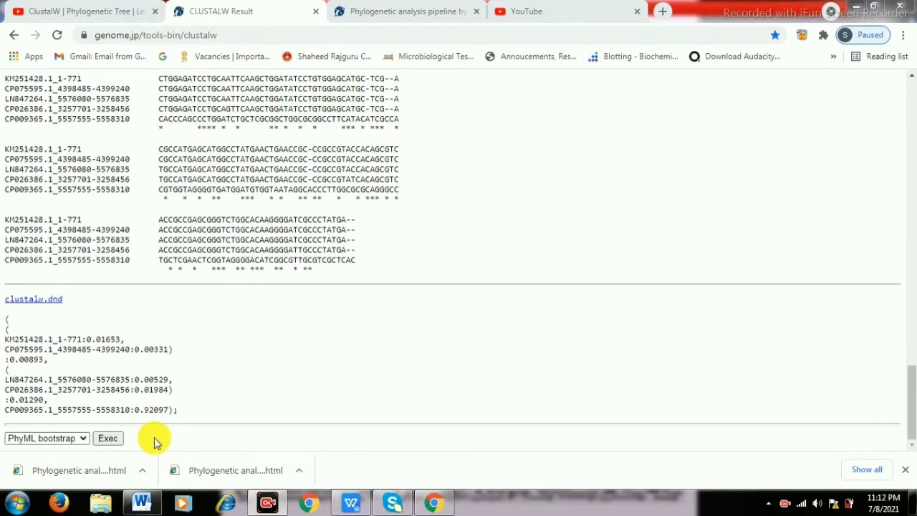
Resubmit the PhyML bootstrap job and switch to the new 'Phylogenetic analysis pipeline' results page
left_click(113, 440)
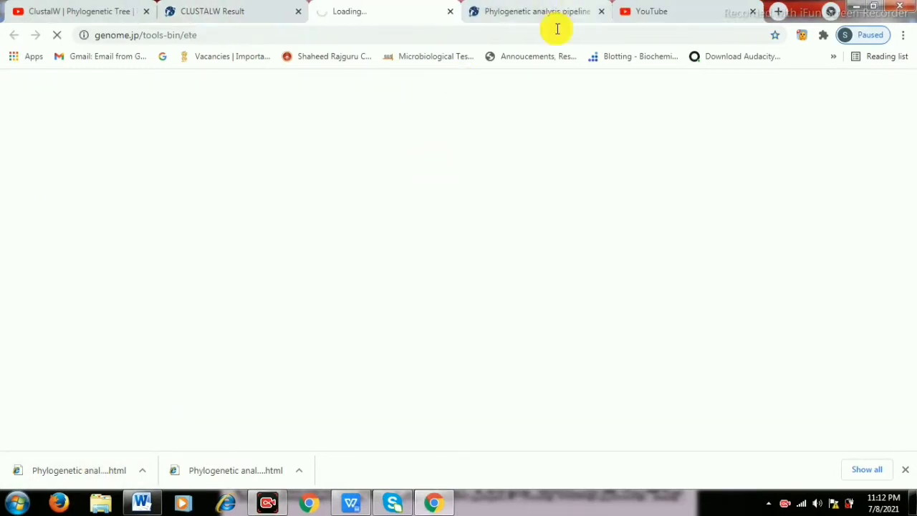
left_click(548, 20)
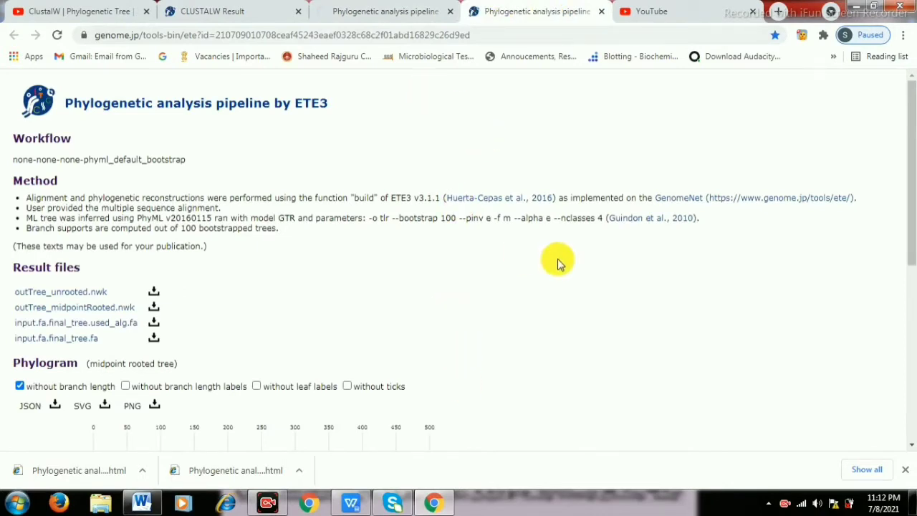
mouse_move(911, 103)
left_mouse_down()
mouse_move(911, 260)
mouse_move(913, 92)
left_mouse_up()
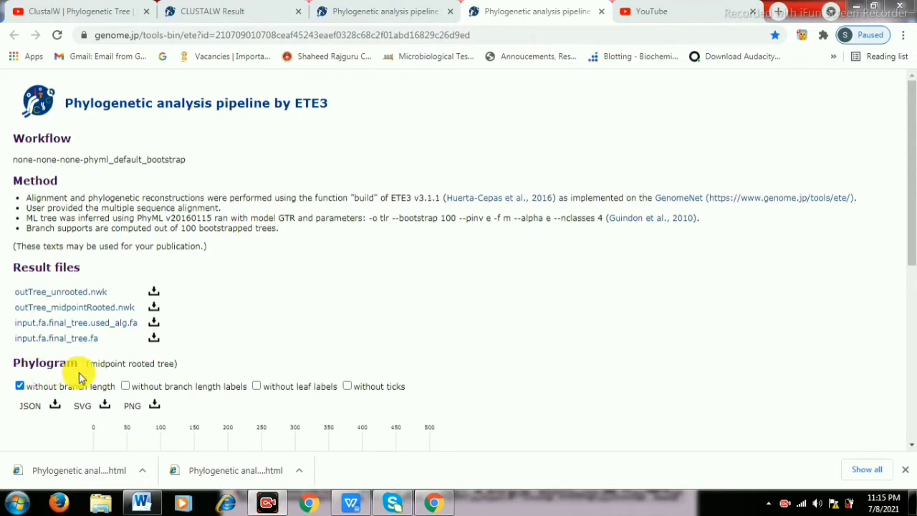
Scroll down to the midpoint-rooted phylogram showing bootstrap values 100, 63 and 70
left_click_drag(913, 249, 910, 389)
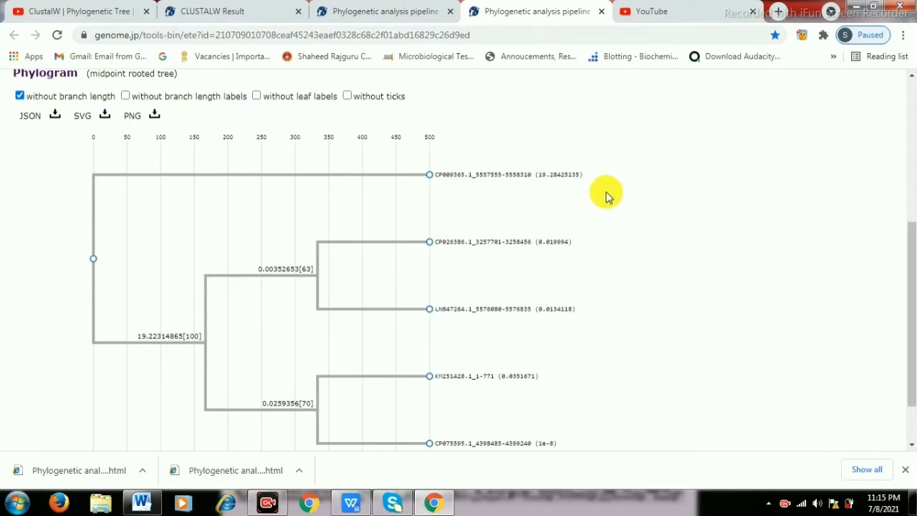
Return to the CLUSTALW Result tab, scroll to the first clustalw.aln block, and briefly select rows there
left_click(241, 12)
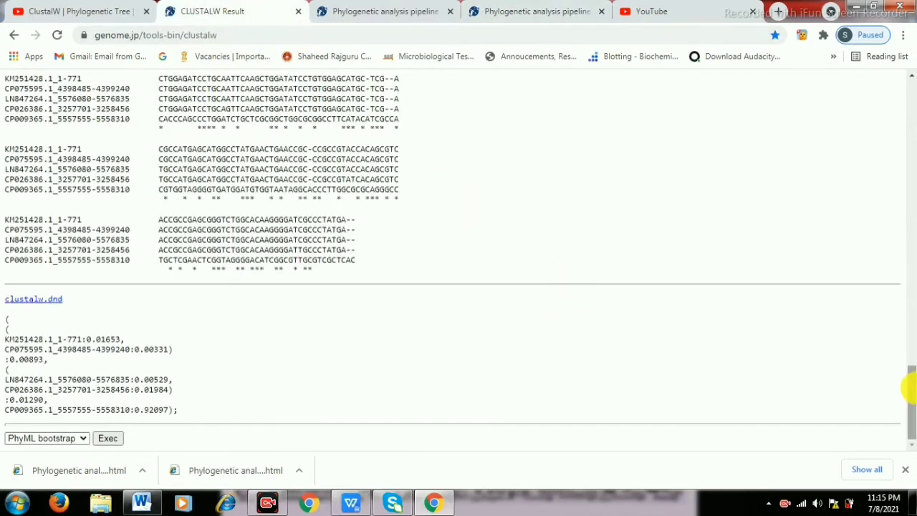
left_click_drag(908, 387, 910, 215)
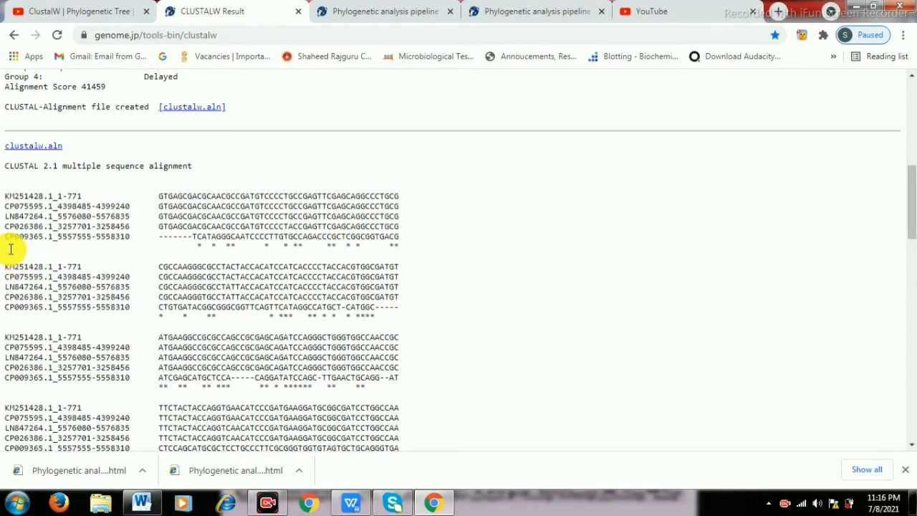
left_click_drag(11, 248, 216, 235)
left_click(516, 224)
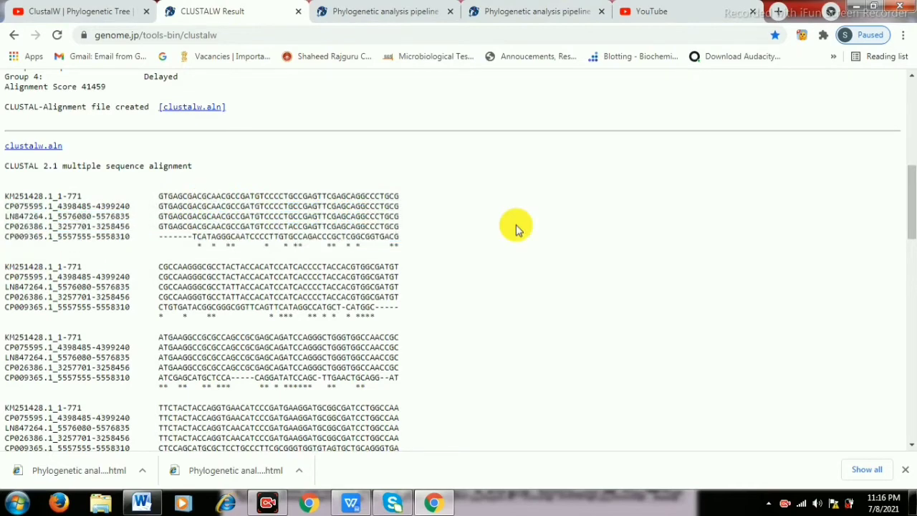
Switch back to the ETE3 results tab and scroll to the Phylogram (midpoint rooted tree) section
left_click(393, 14)
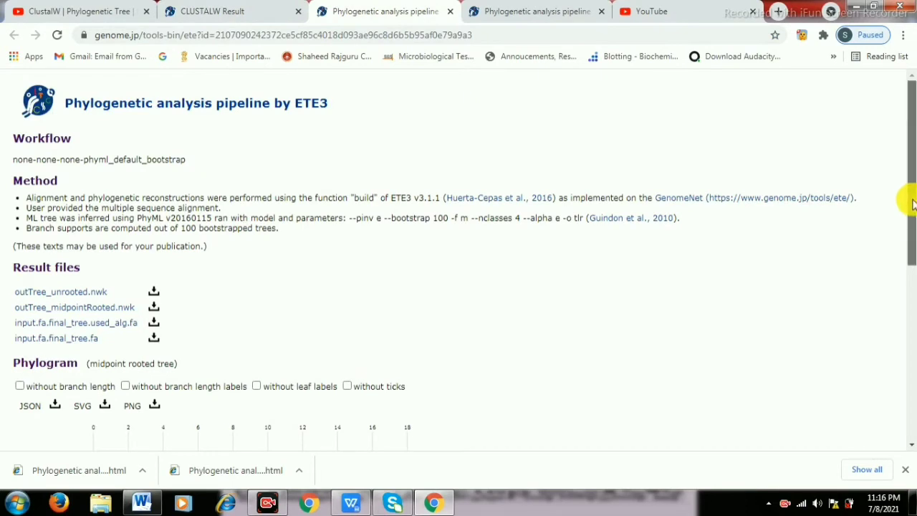
left_click_drag(909, 199, 911, 357)
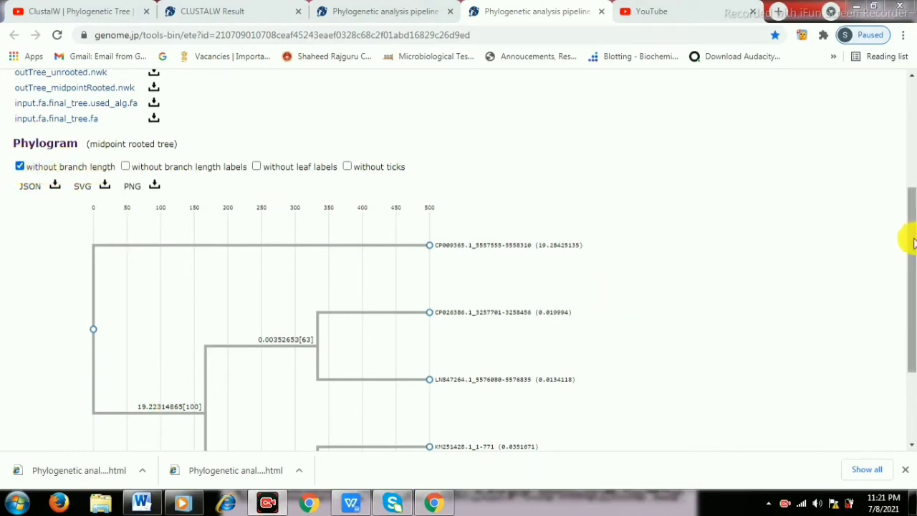
left_click_drag(910, 239, 913, 272)
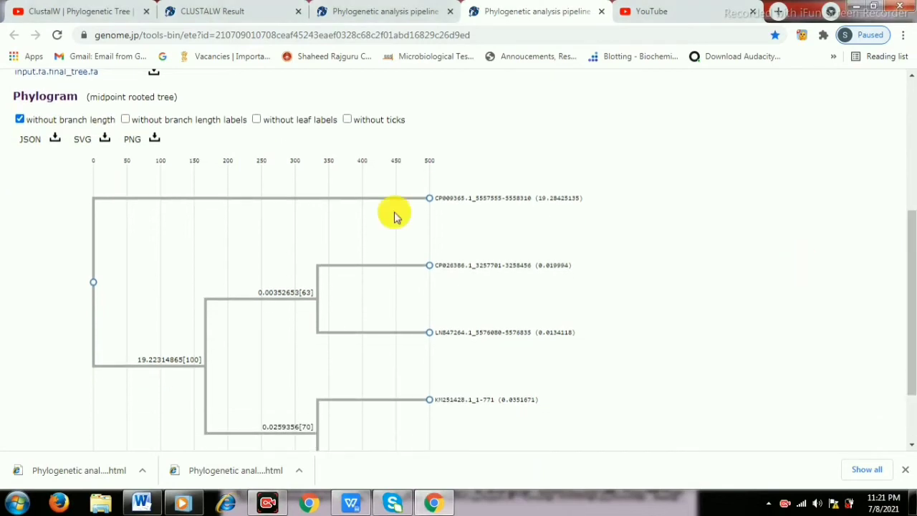
left_click(20, 120)
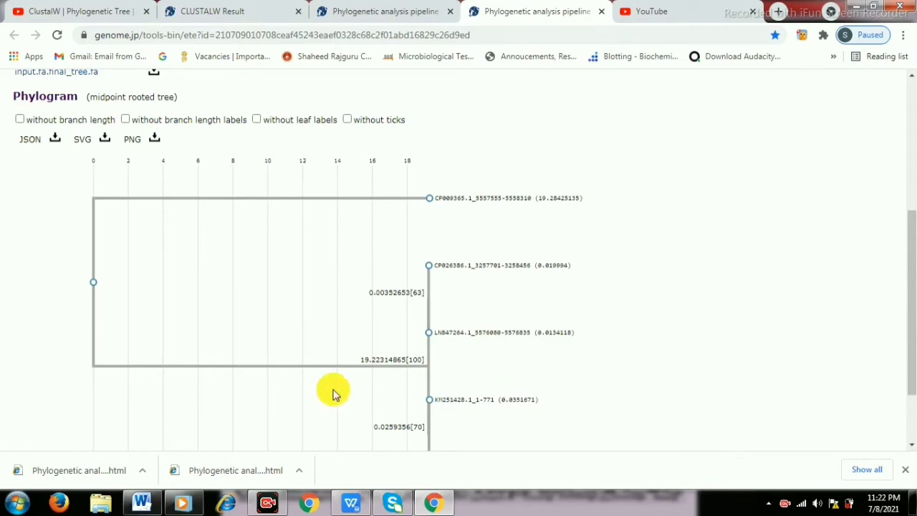
left_click(20, 120)
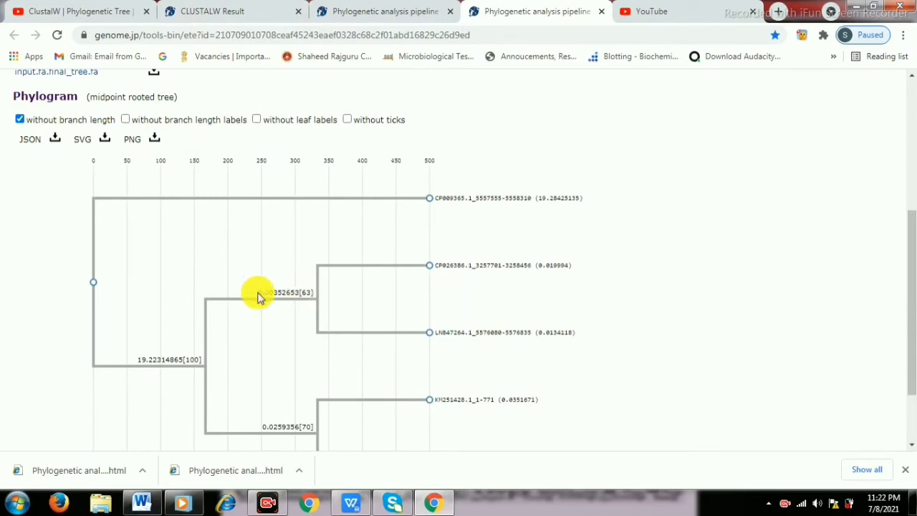
left_click(126, 120)
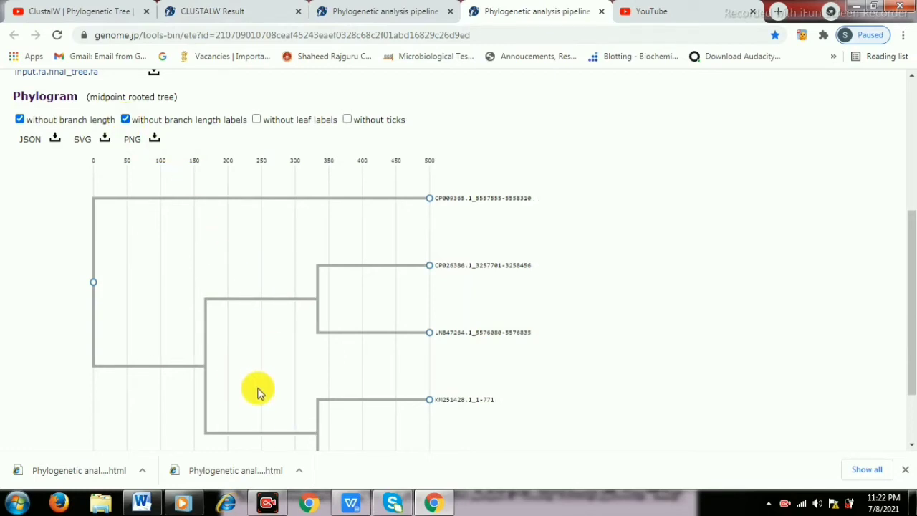
left_click(128, 119)
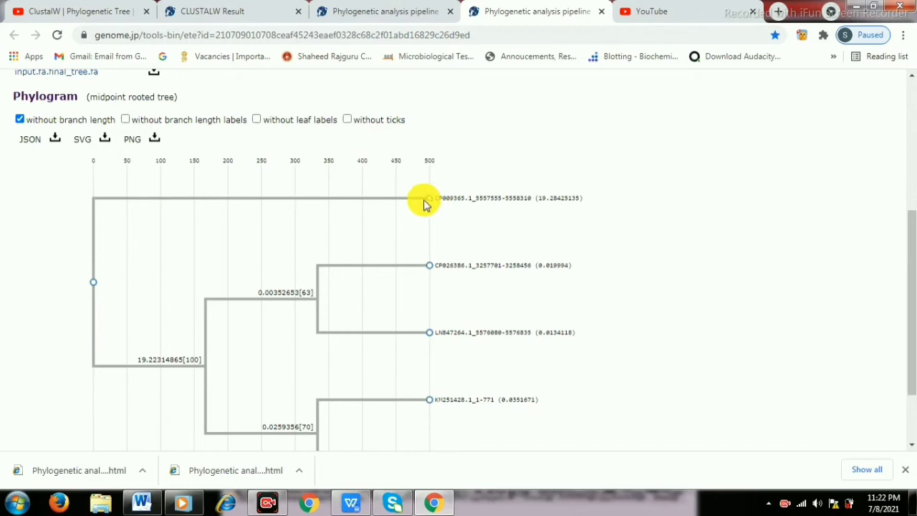
left_click(257, 121)
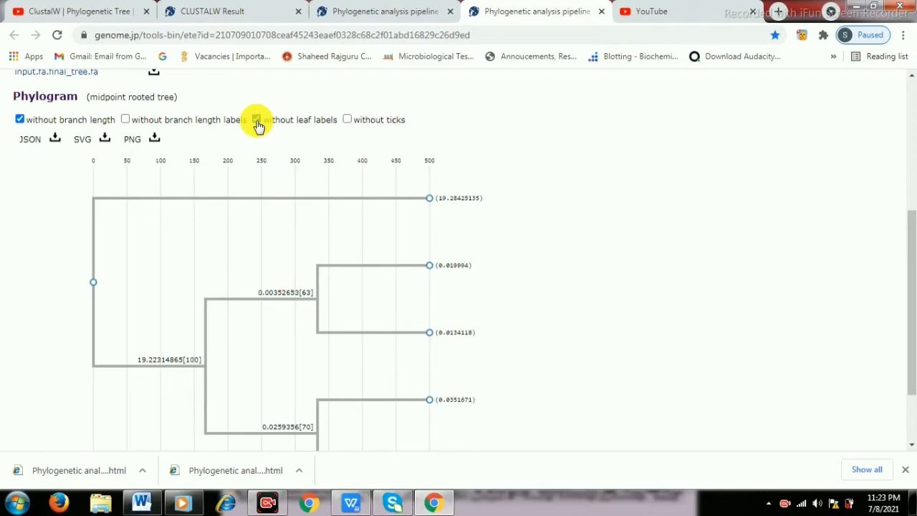
left_click(257, 120)
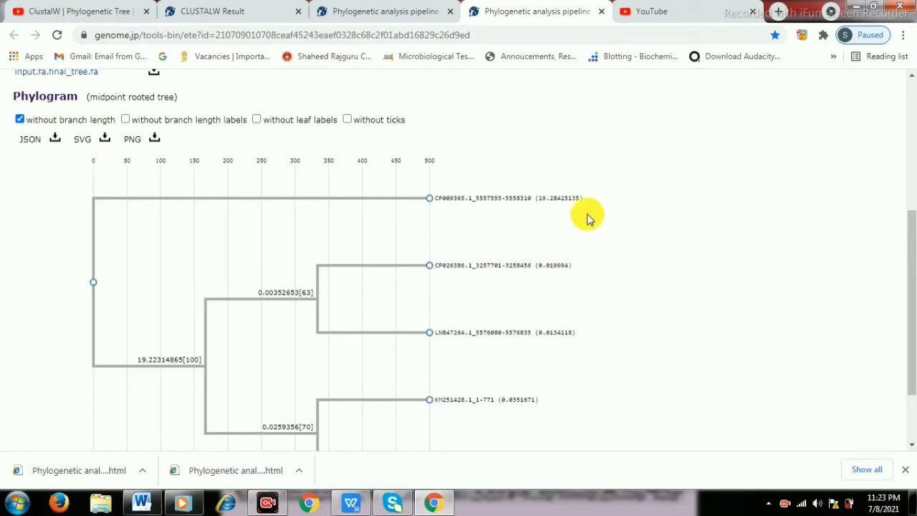
left_click(347, 121)
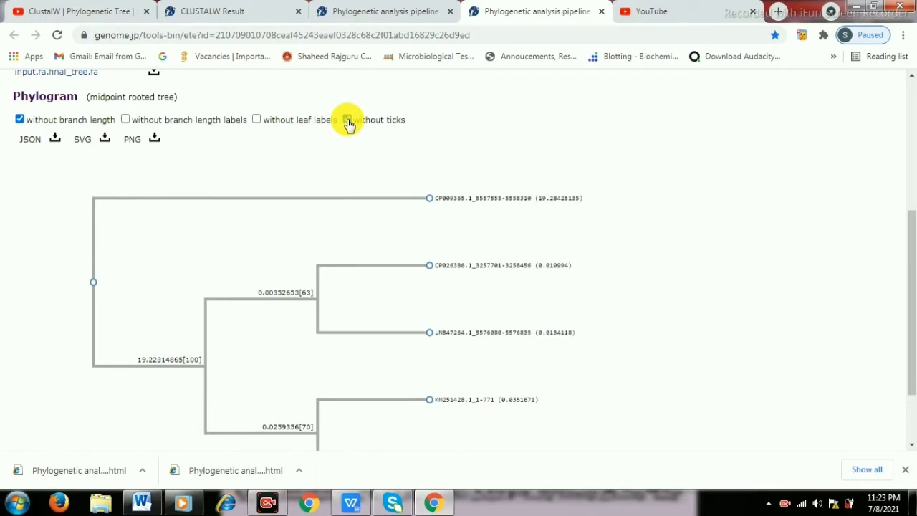
left_click(347, 120)
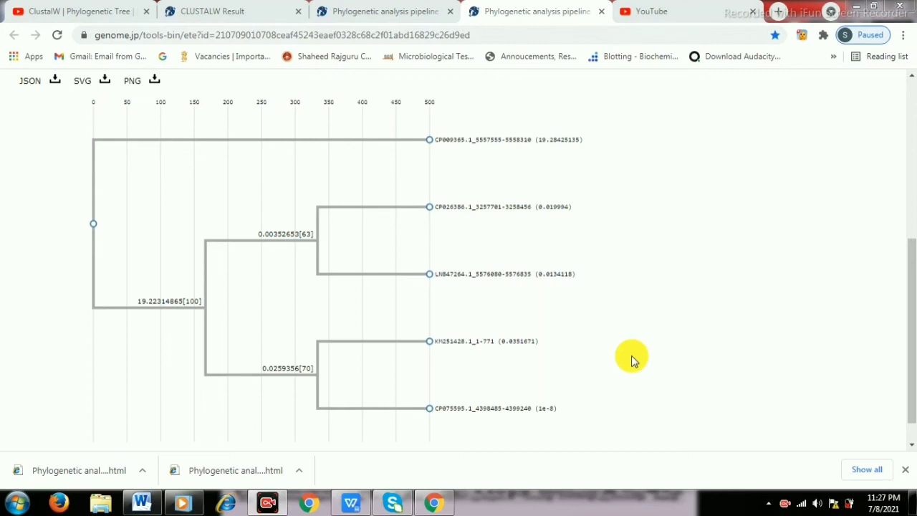
left_click(911, 263)
mouse_move(911, 263)
left_mouse_down()
mouse_move(907, 231)
mouse_move(909, 250)
left_mouse_up()
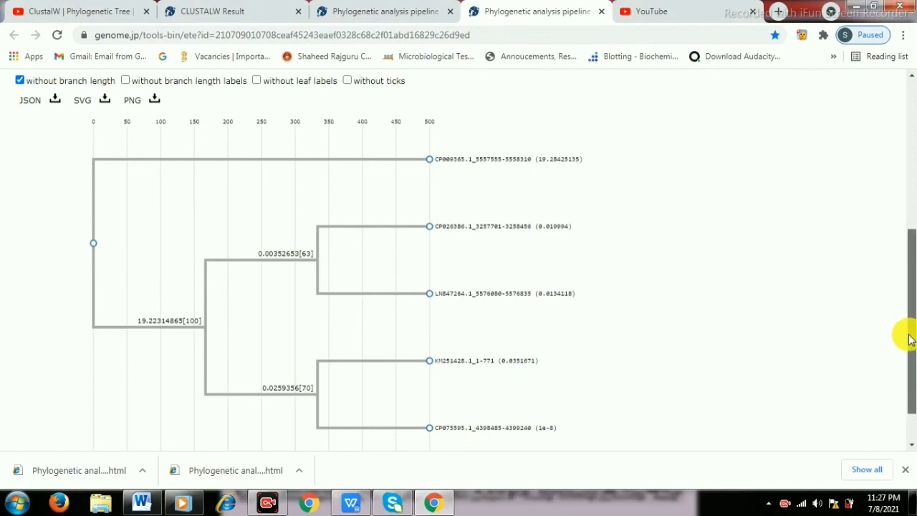
mouse_move(909, 313)
left_mouse_down()
mouse_move(908, 268)
mouse_move(912, 312)
left_mouse_up()
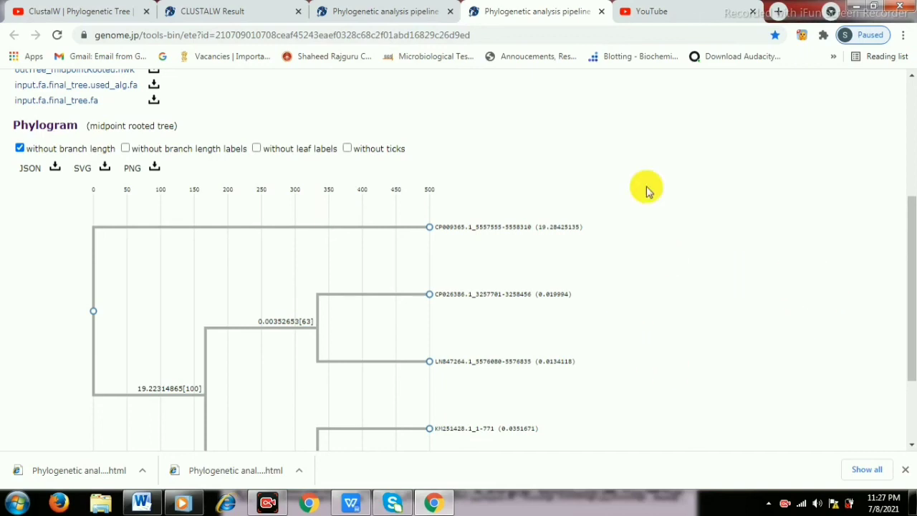
left_click_drag(907, 317, 911, 360)
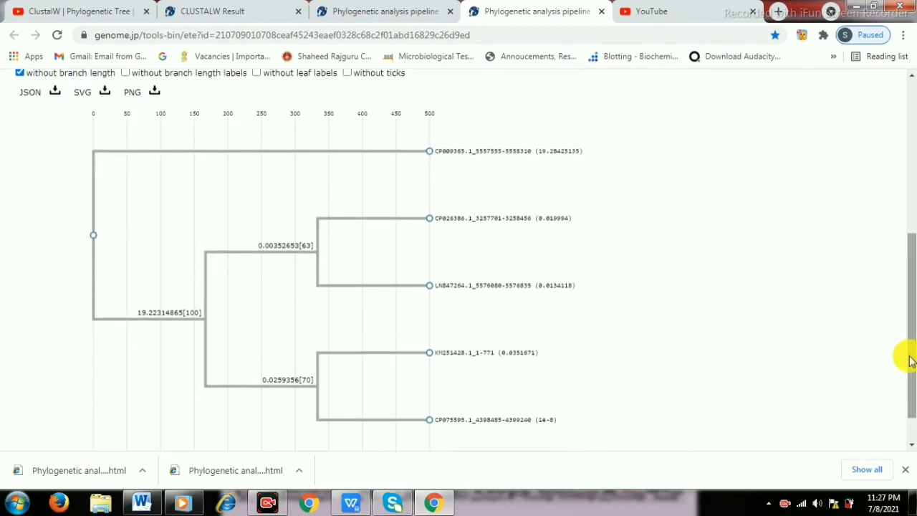
scroll(645, 273, "up", 3)
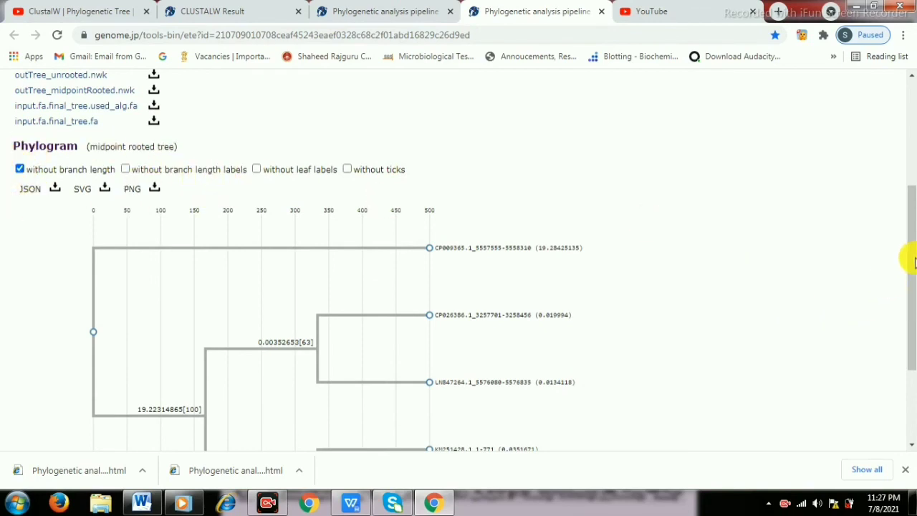
left_click_drag(911, 259, 910, 301)
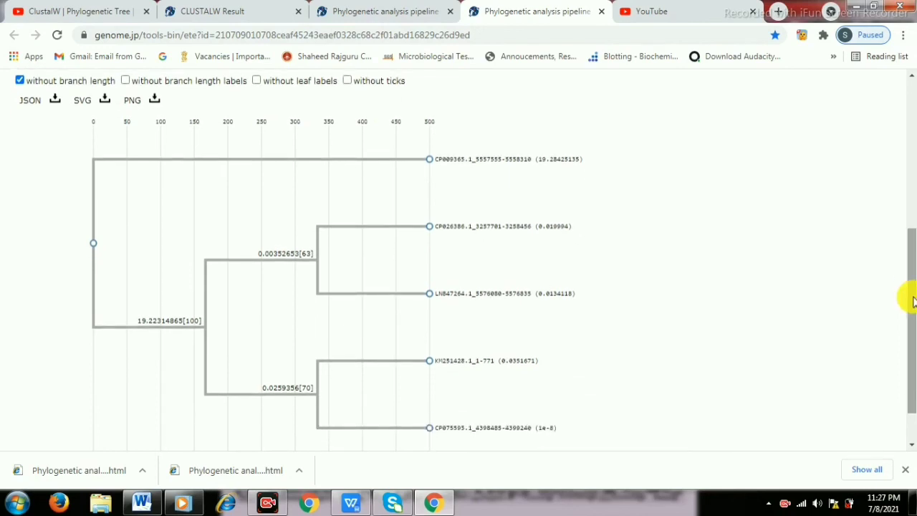
left_click_drag(911, 301, 911, 318)
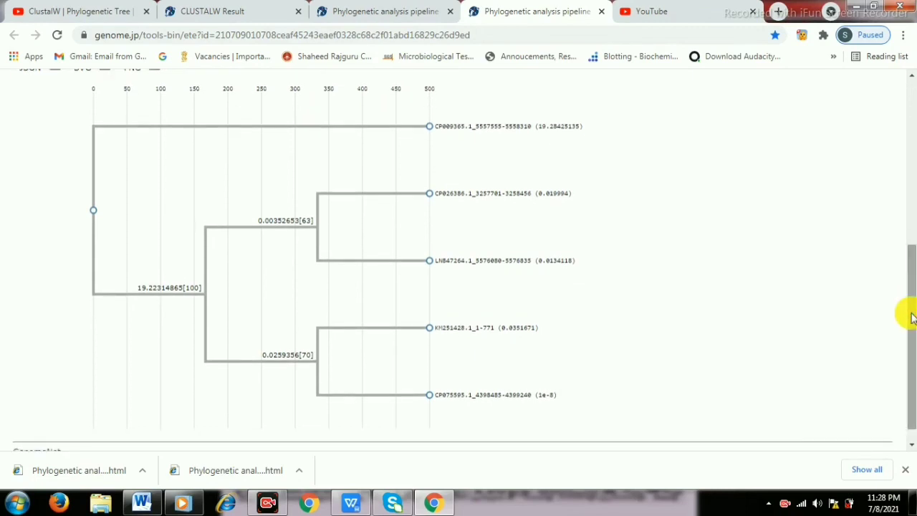